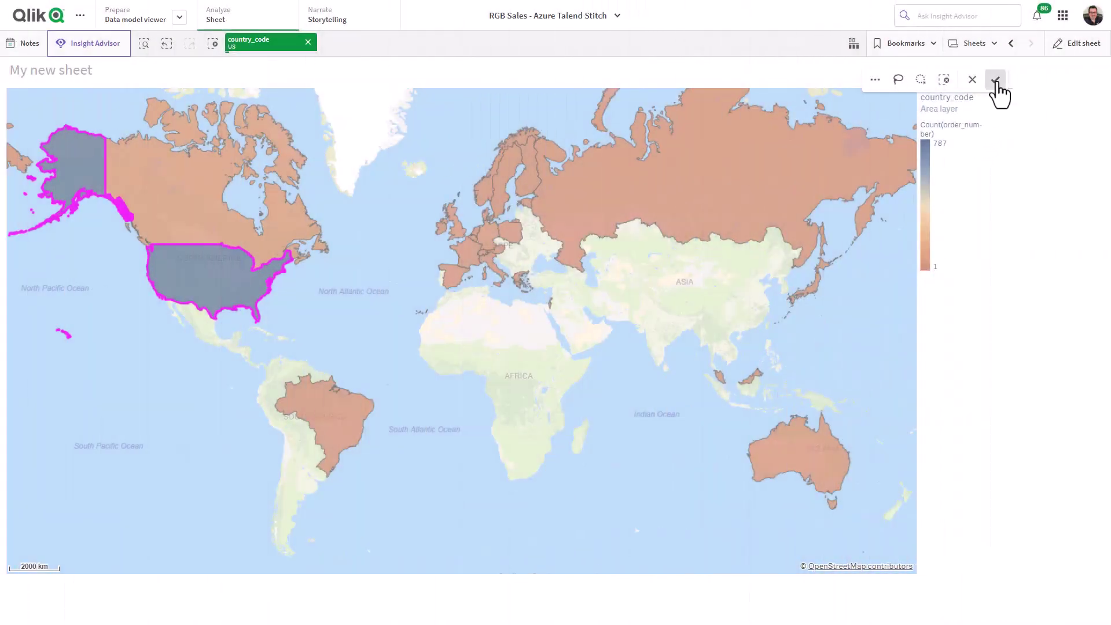
Drill the map from the US into California to show its city points.
{"action": "left_click", "coordinate": [996, 80]}
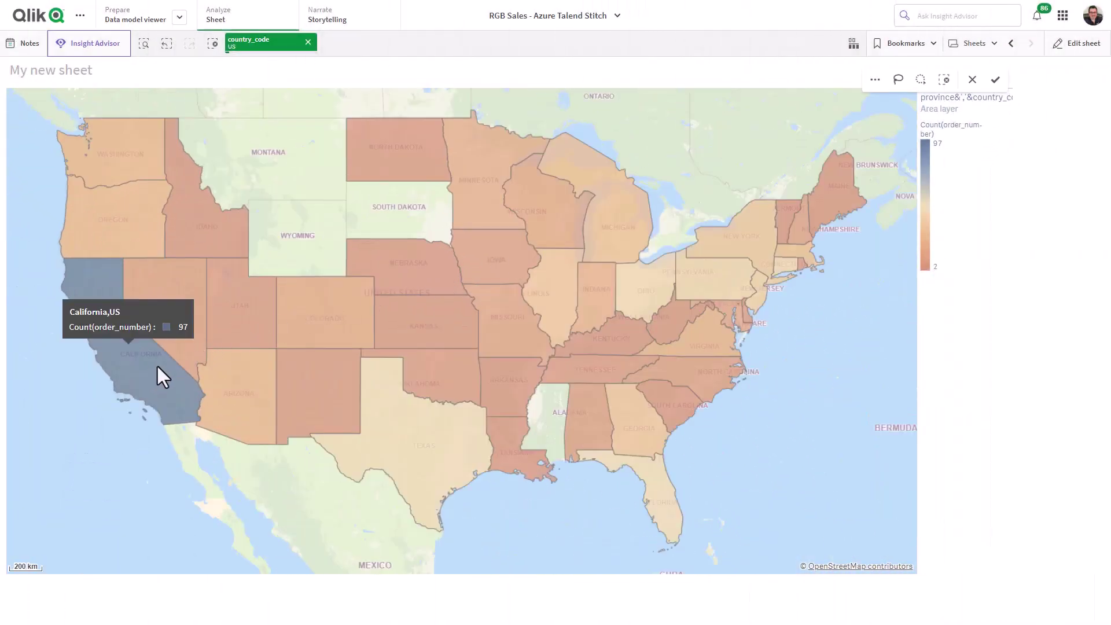
{"action": "left_click", "coordinate": [163, 364]}
{"action": "left_click", "coordinate": [996, 81]}
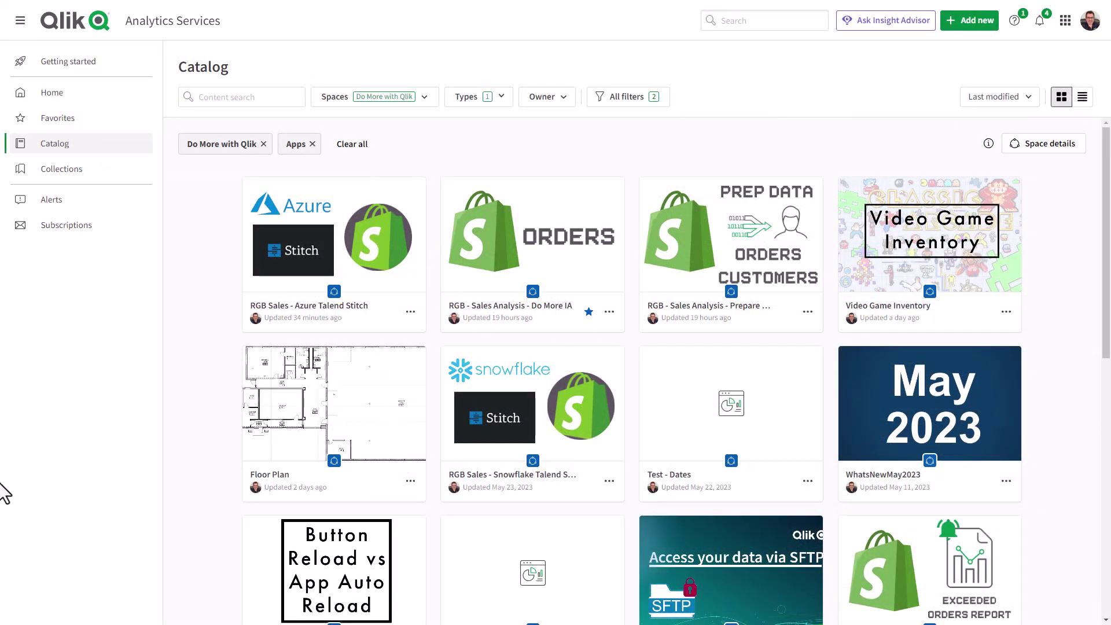
Create a new analytics app named 'MS SQL - Direct Query'.
{"action": "left_click", "coordinate": [973, 22]}
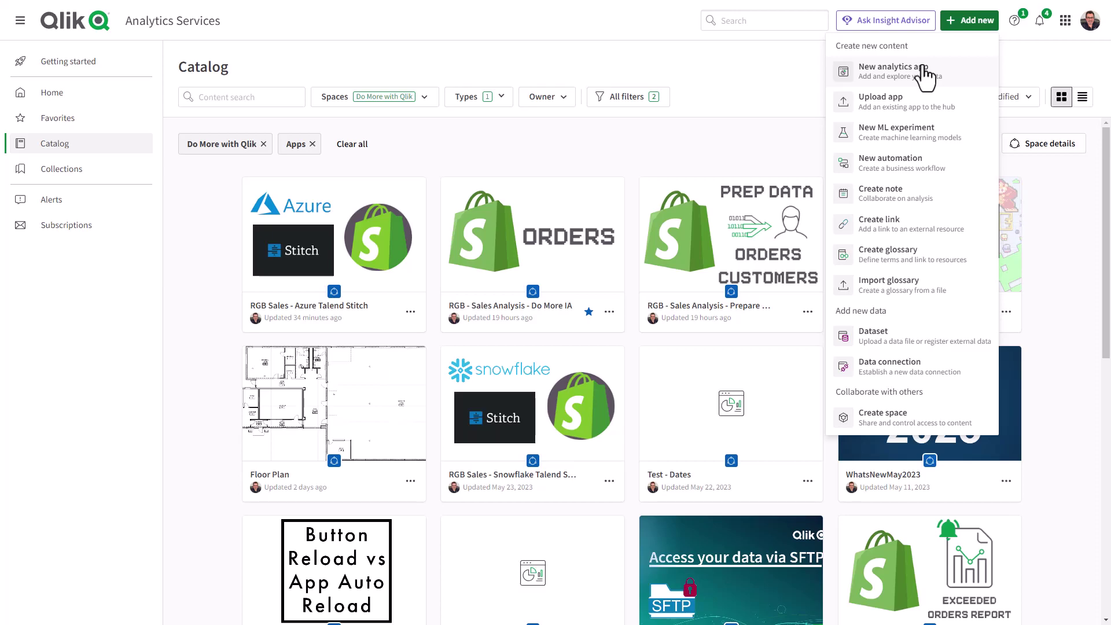
{"action": "left_click", "coordinate": [923, 69]}
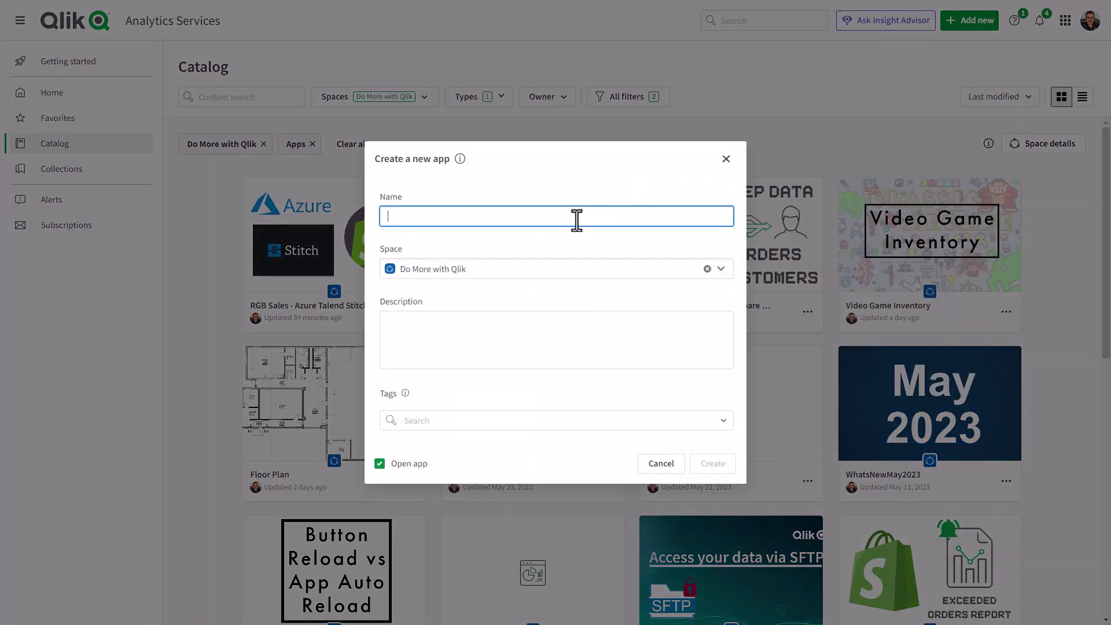
{"action": "left_click", "coordinate": [548, 219]}
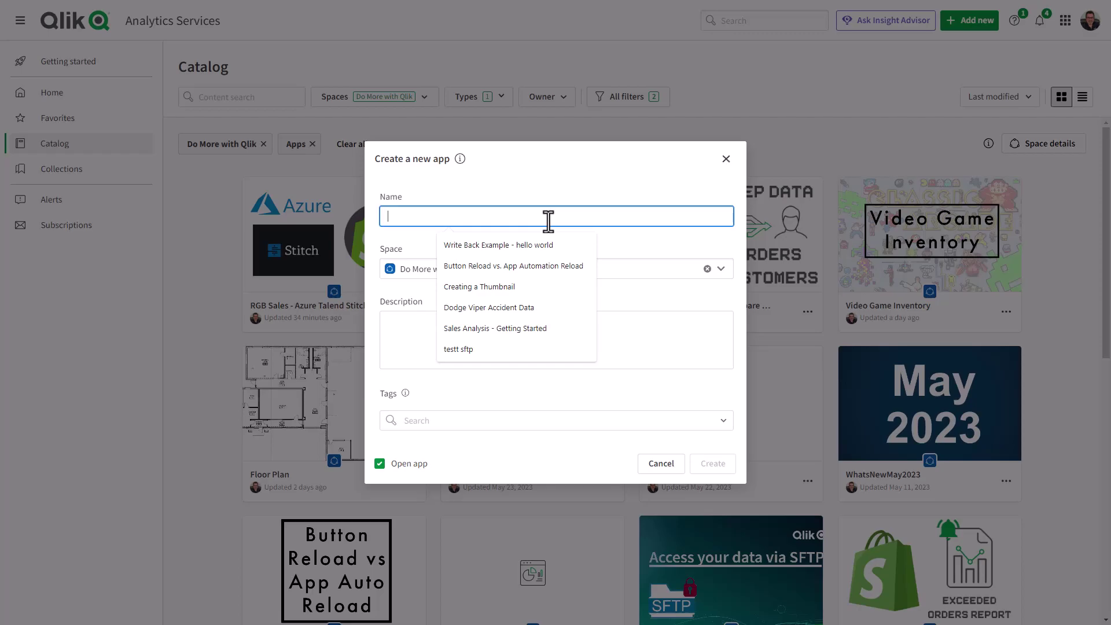
{"action": "type", "text": "MS SQL"}
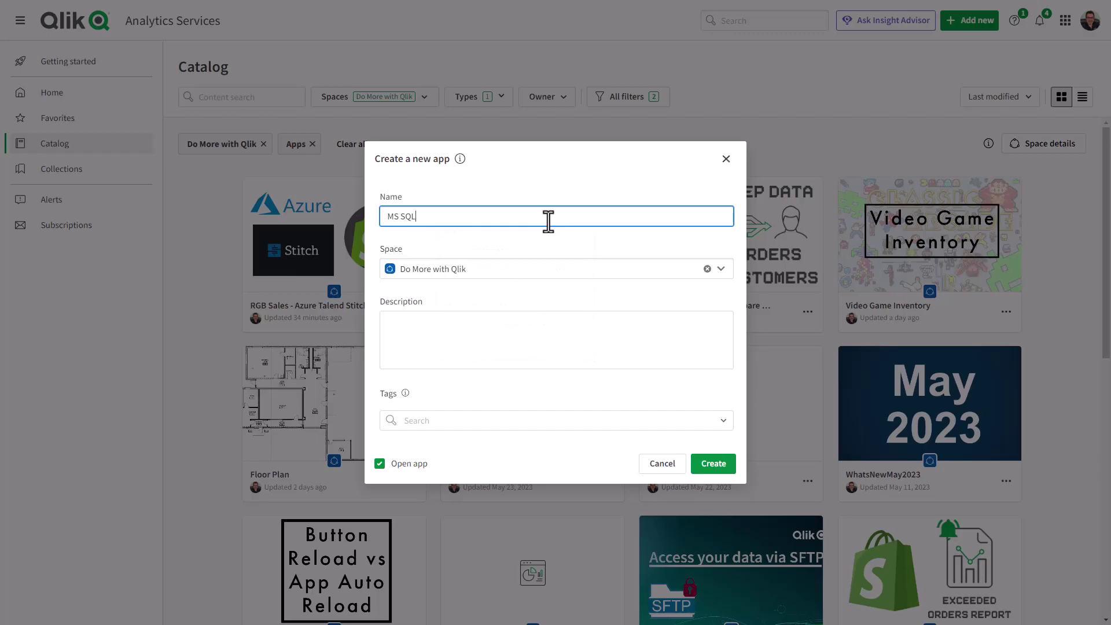
{"action": "type", "text": " - Direct Query"}
{"action": "left_click", "coordinate": [724, 463]}
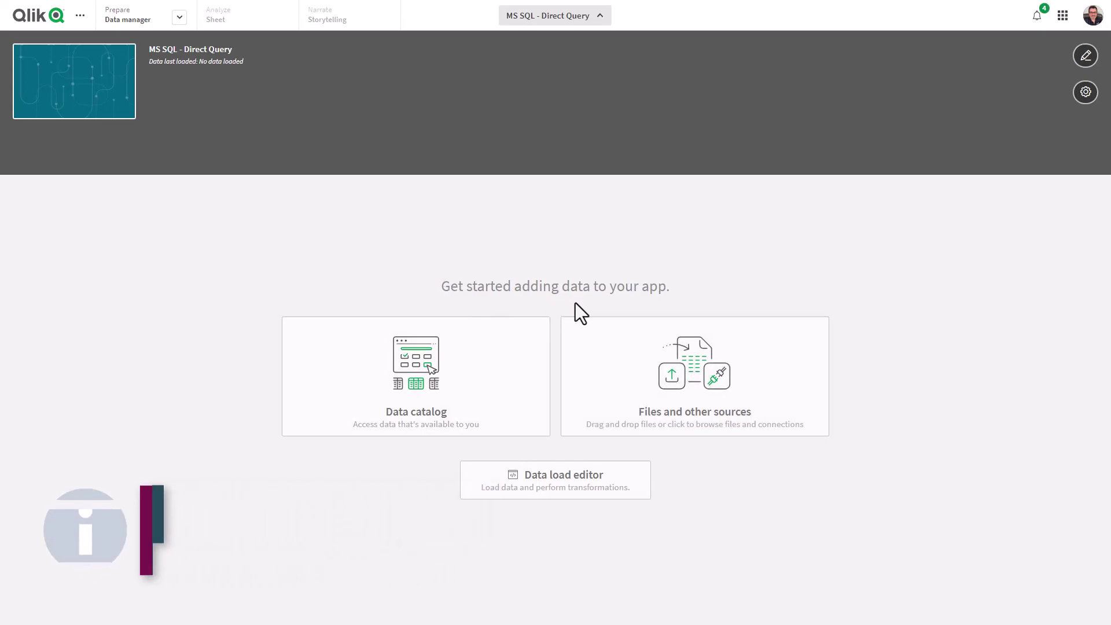
Open the existing azure_sql Azure SQL Database connection in Direct Query mode.
{"action": "left_click", "coordinate": [707, 399]}
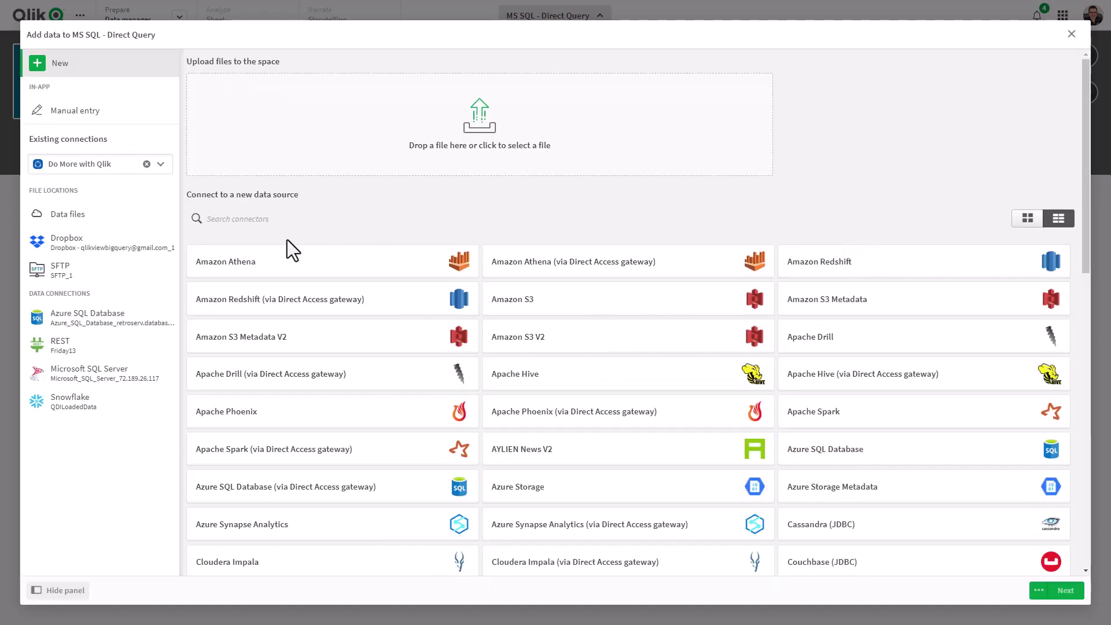
{"action": "left_click", "coordinate": [142, 331]}
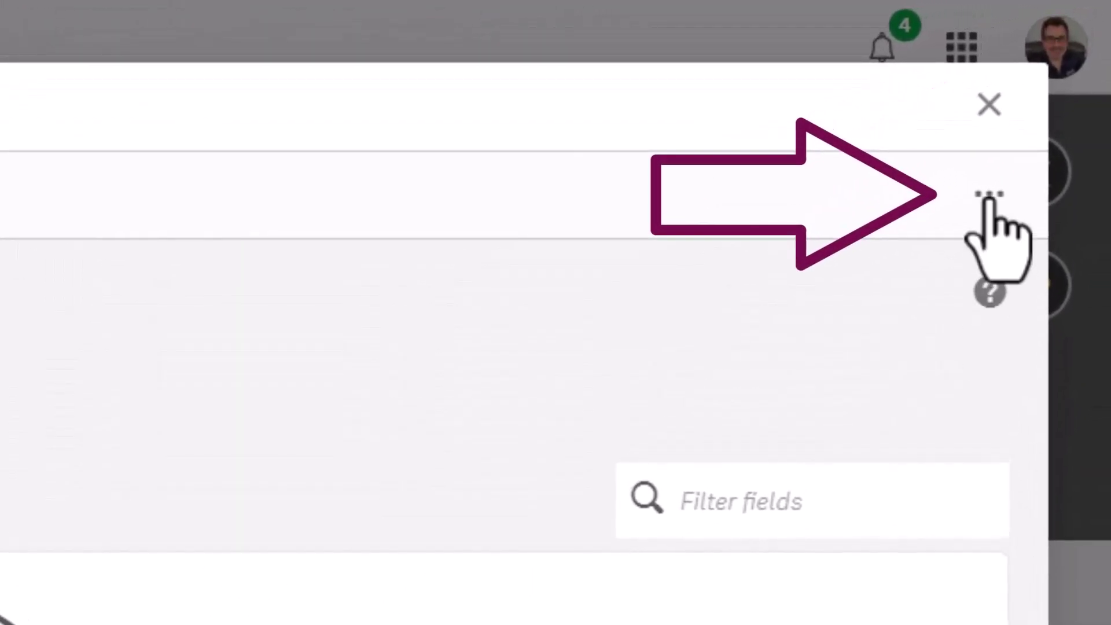
{"action": "left_click", "coordinate": [988, 199]}
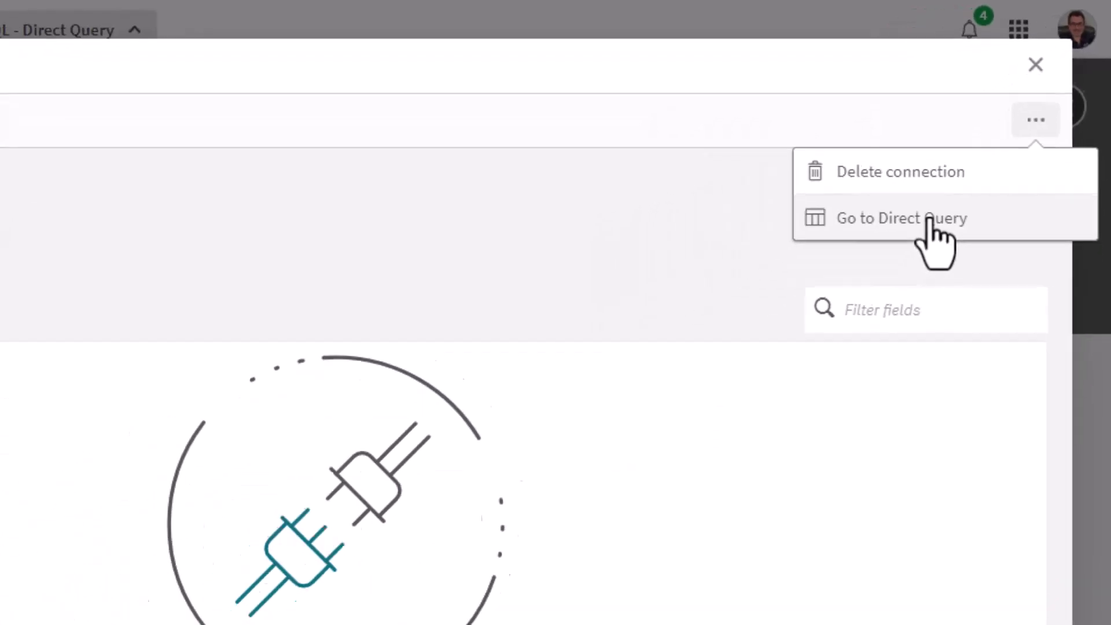
{"action": "left_click", "coordinate": [816, 355]}
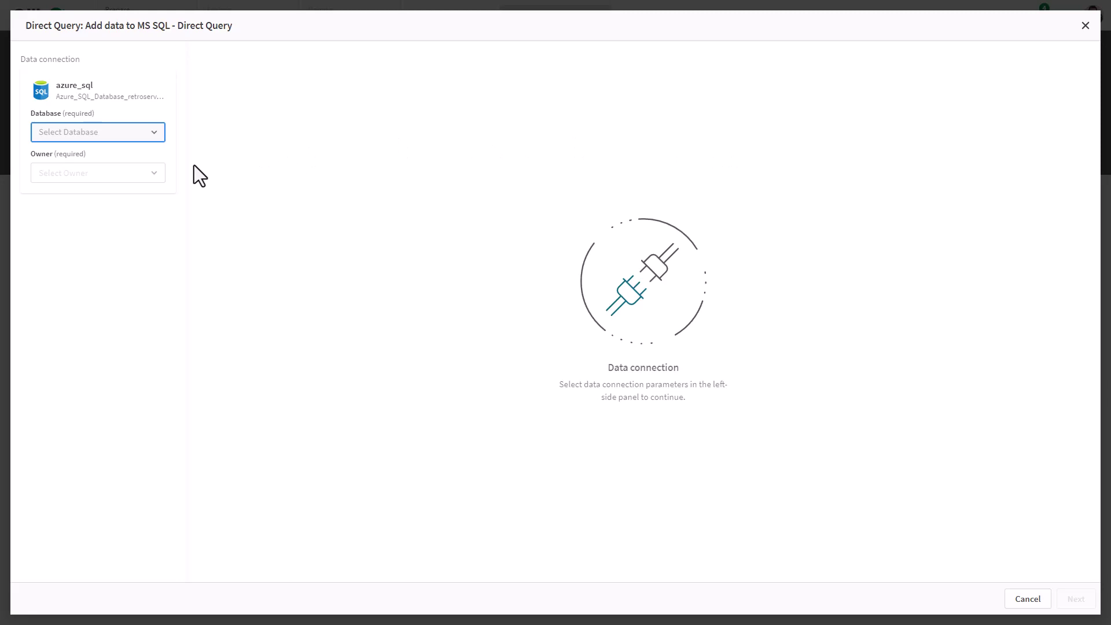
Add the Inventory table from database Inventory, owner dbo, as a Direct Query model.
{"action": "left_click", "coordinate": [158, 137]}
{"action": "left_click", "coordinate": [91, 176]}
{"action": "left_click", "coordinate": [120, 178]}
{"action": "left_click", "coordinate": [108, 226]}
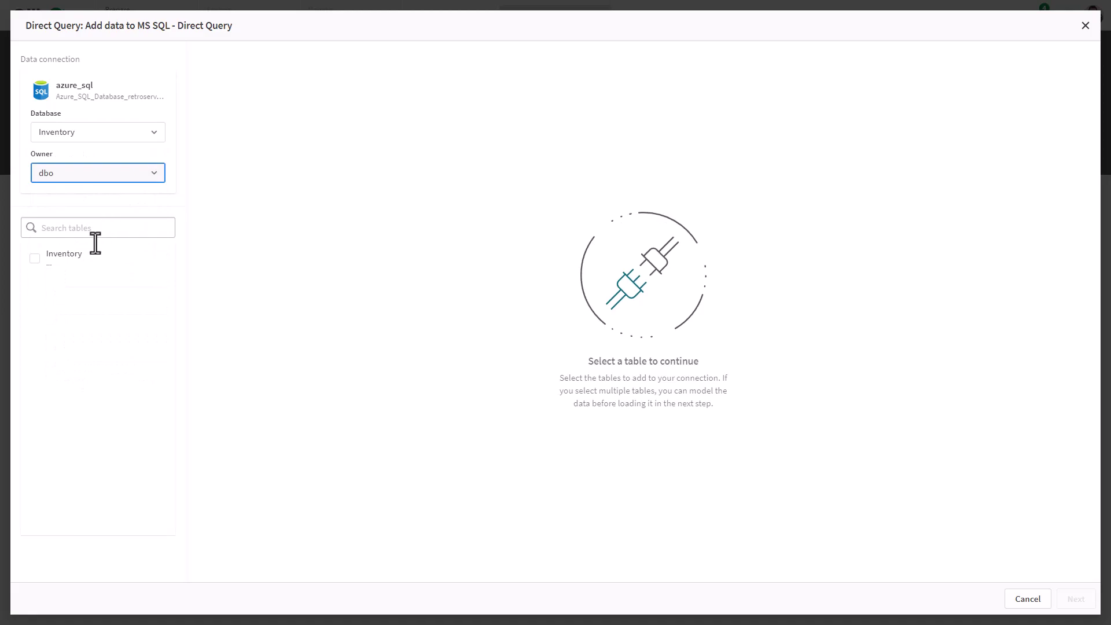
{"action": "left_click", "coordinate": [37, 260]}
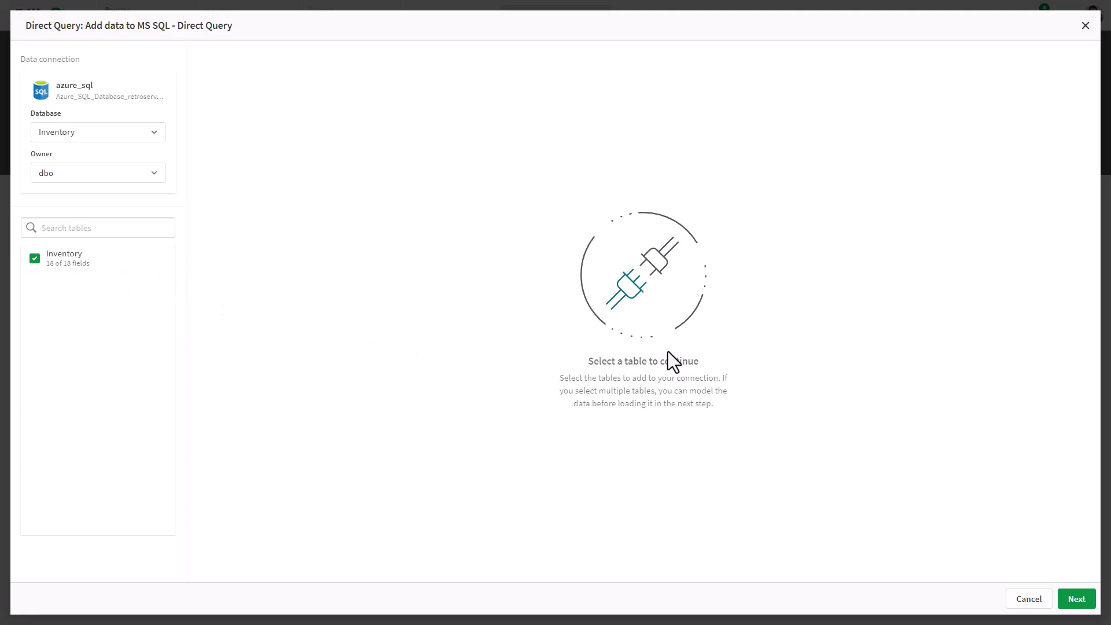
{"action": "left_click", "coordinate": [1073, 600]}
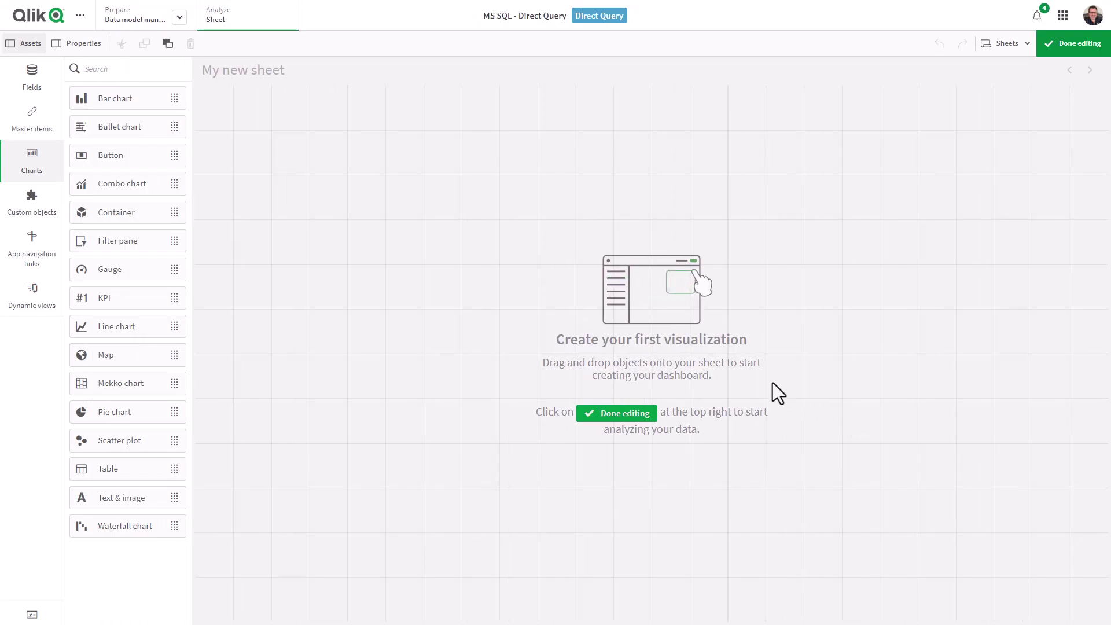
Add a Type filter pane to the sheet and shrink it to 6x5.
{"action": "left_click", "coordinate": [39, 85]}
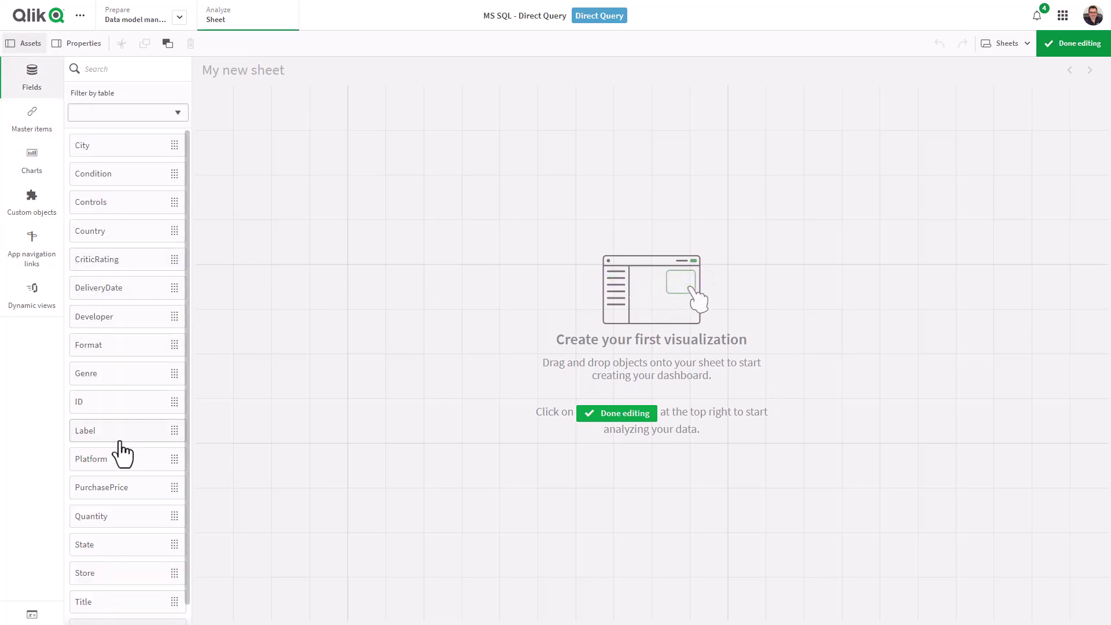
{"action": "scroll", "coordinate": [106, 558], "scroll_direction": "down", "scroll_amount": 1}
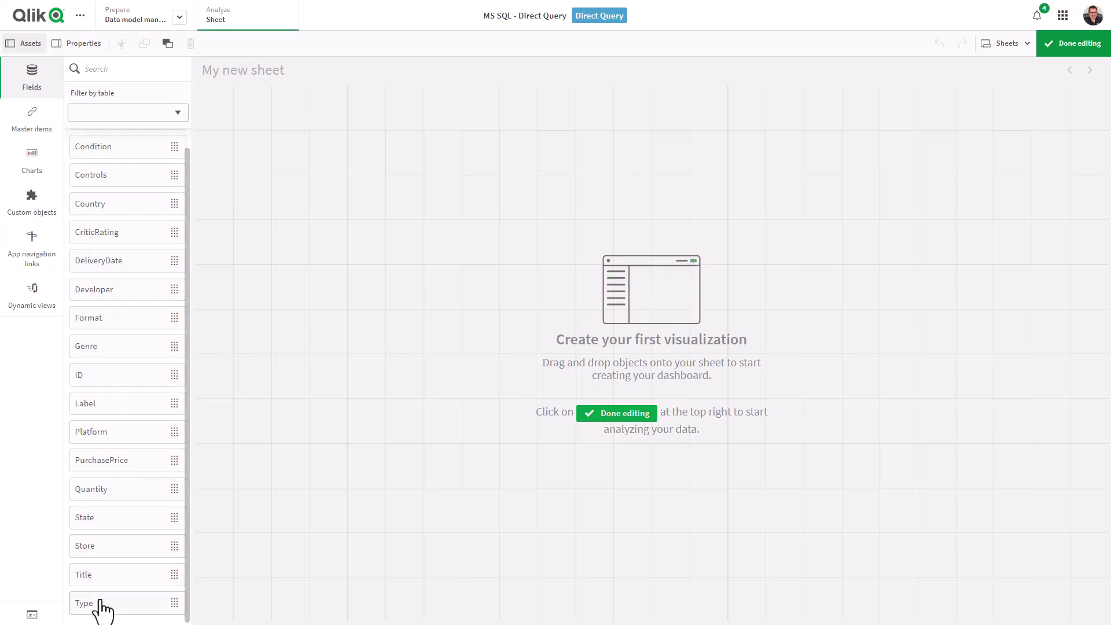
{"action": "left_click_drag", "start_coordinate": [103, 605], "coordinate": [322, 173]}
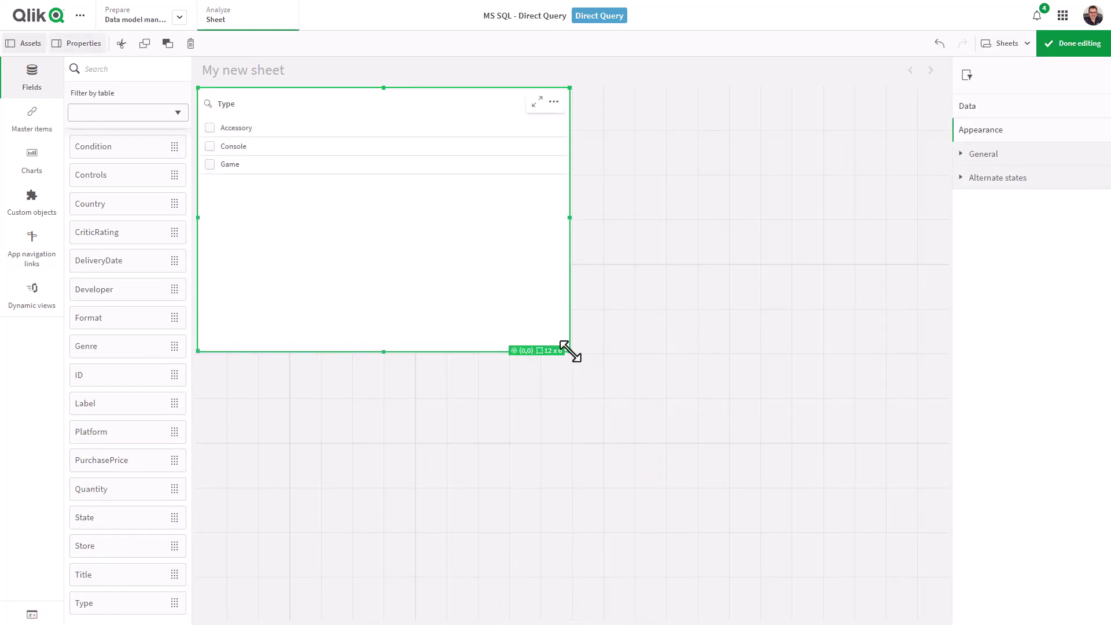
{"action": "left_click_drag", "start_coordinate": [570, 351], "coordinate": [368, 316]}
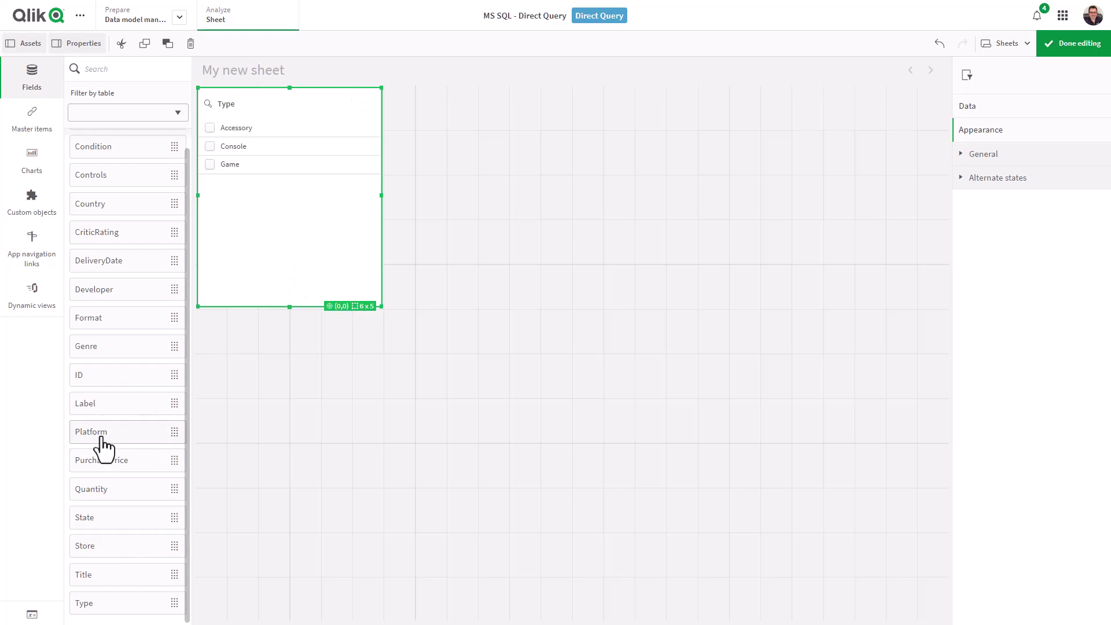
Place a Platform filter pane beside it, lengthen it to 6x10, and finish editing.
{"action": "left_click_drag", "start_coordinate": [107, 441], "coordinate": [451, 288]}
{"action": "left_click_drag", "start_coordinate": [478, 351], "coordinate": [485, 555]}
{"action": "left_click", "coordinate": [1080, 46]}
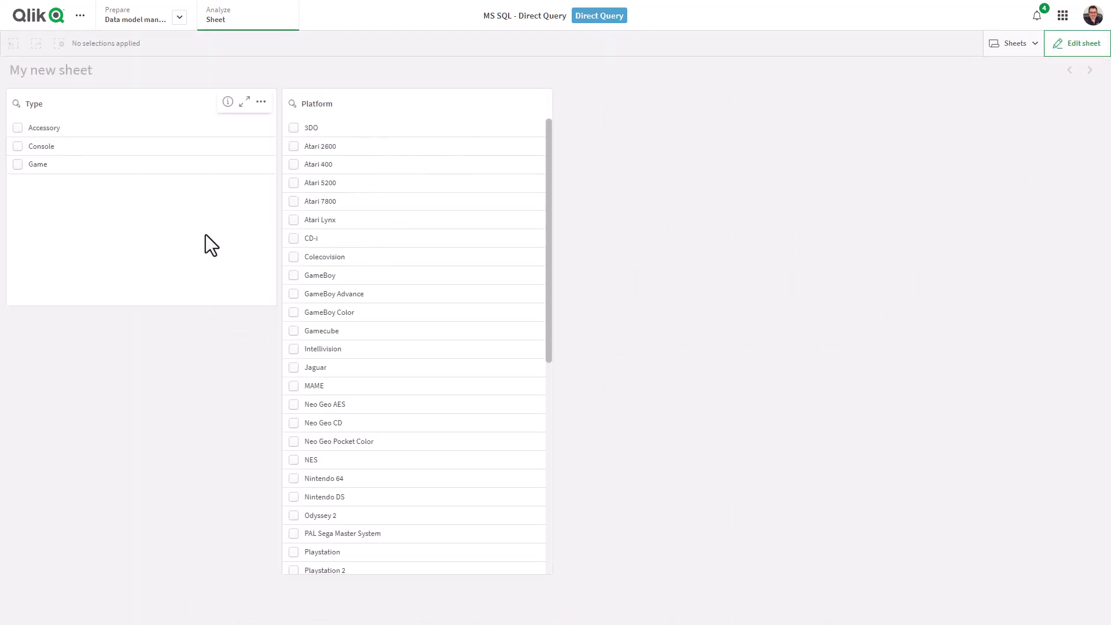
Try Accessory, Console and Game selections in the Type pane, then clear them all.
{"action": "left_click", "coordinate": [17, 129]}
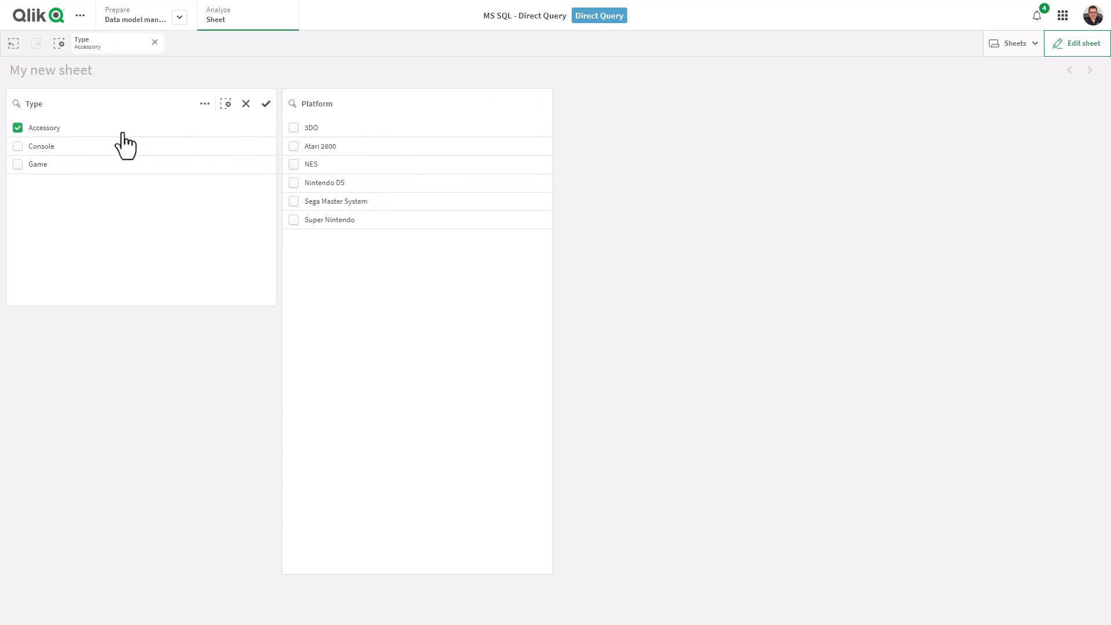
{"action": "left_click", "coordinate": [17, 128]}
{"action": "left_click", "coordinate": [17, 146]}
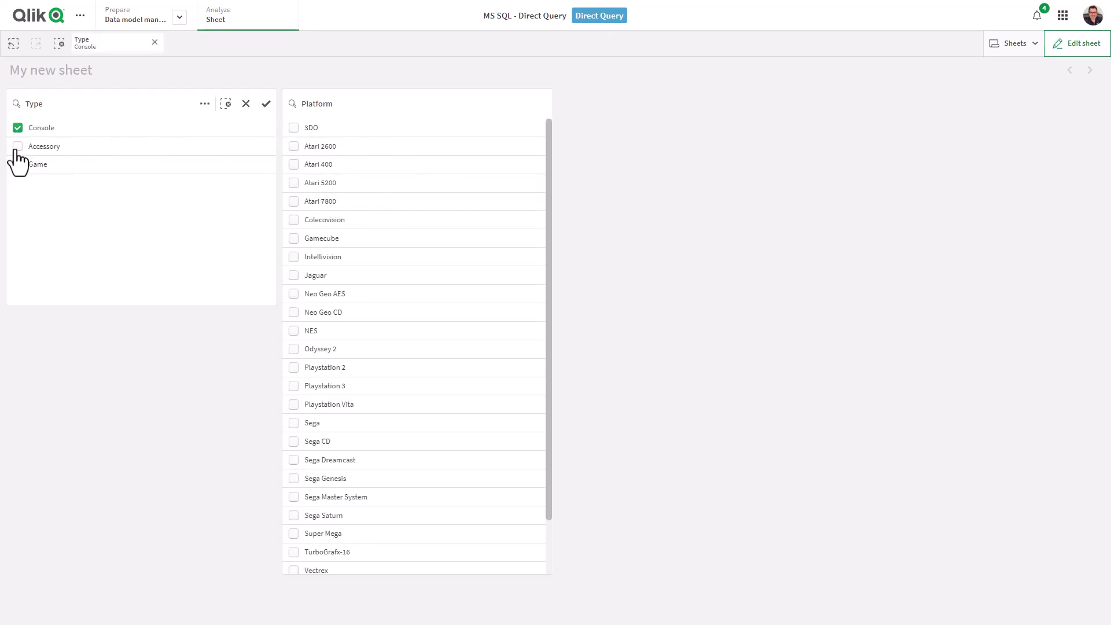
{"action": "left_click", "coordinate": [18, 146]}
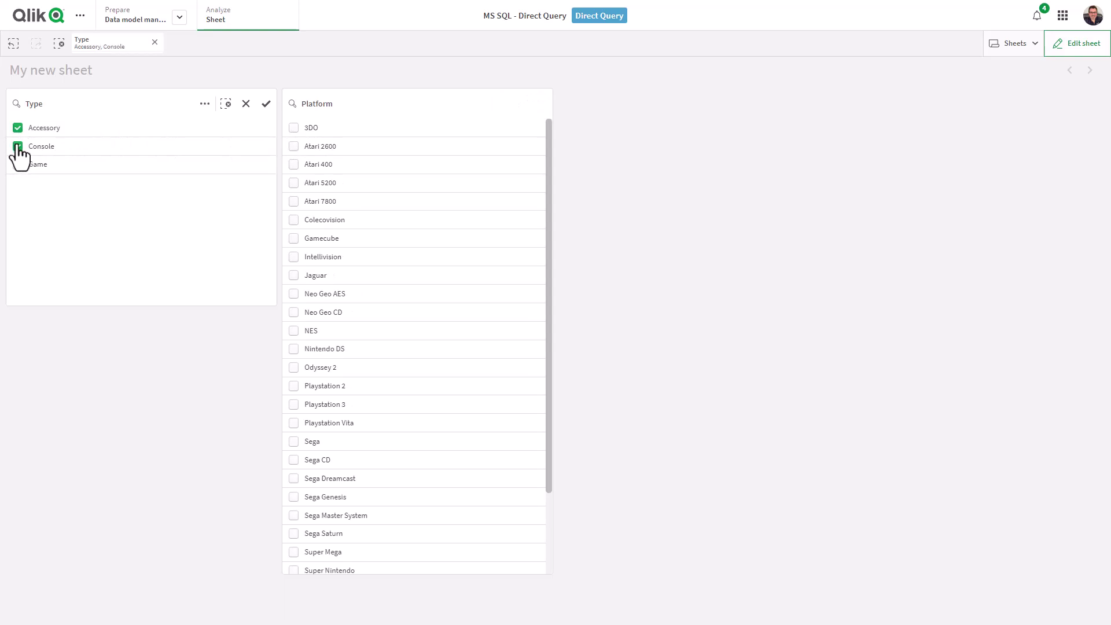
{"action": "left_click", "coordinate": [17, 128]}
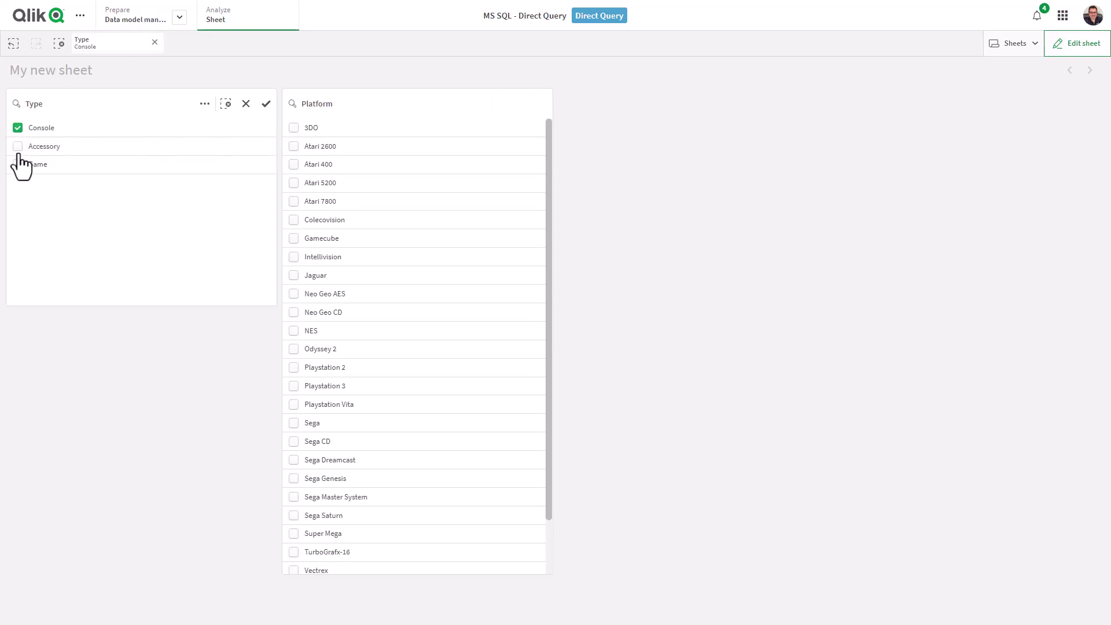
{"action": "left_click", "coordinate": [17, 128]}
{"action": "left_click", "coordinate": [18, 164]}
{"action": "left_click", "coordinate": [18, 164]}
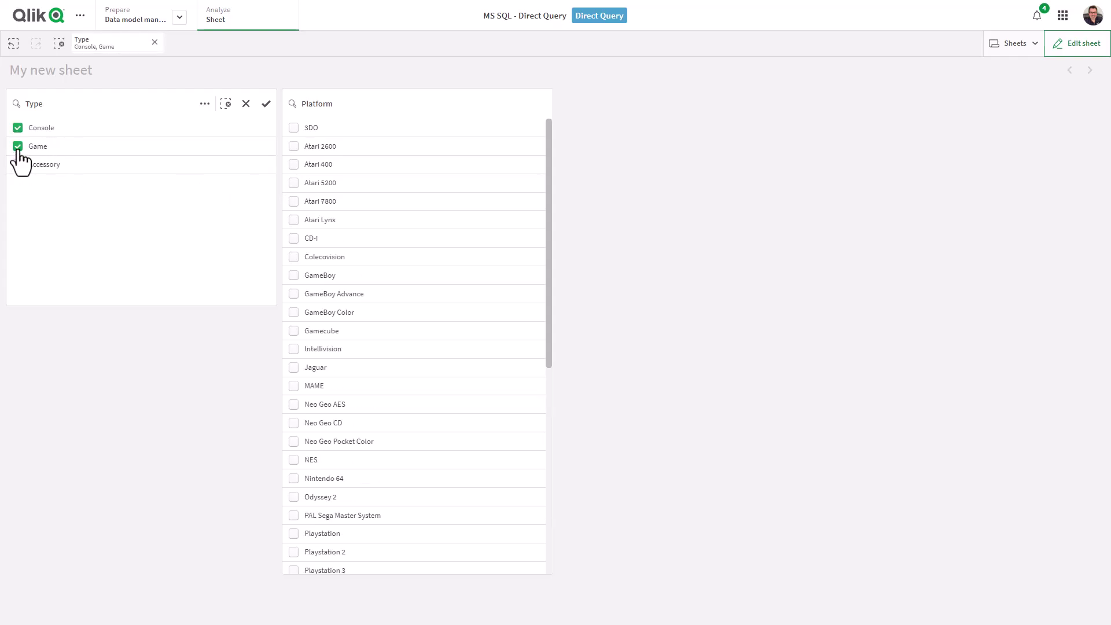
{"action": "left_click", "coordinate": [17, 146]}
{"action": "left_click", "coordinate": [17, 128]}
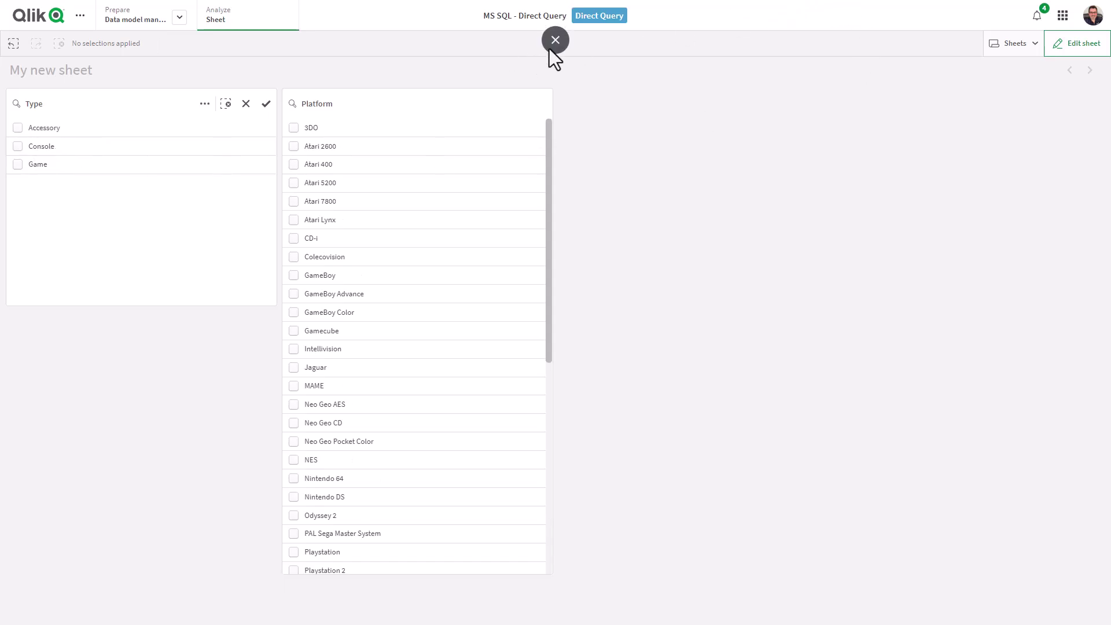
Sign in to the Azure query editor and open dbo.Inventory for data editing.
{"action": "left_click", "coordinate": [550, 49]}
{"action": "left_click", "coordinate": [503, 10]}
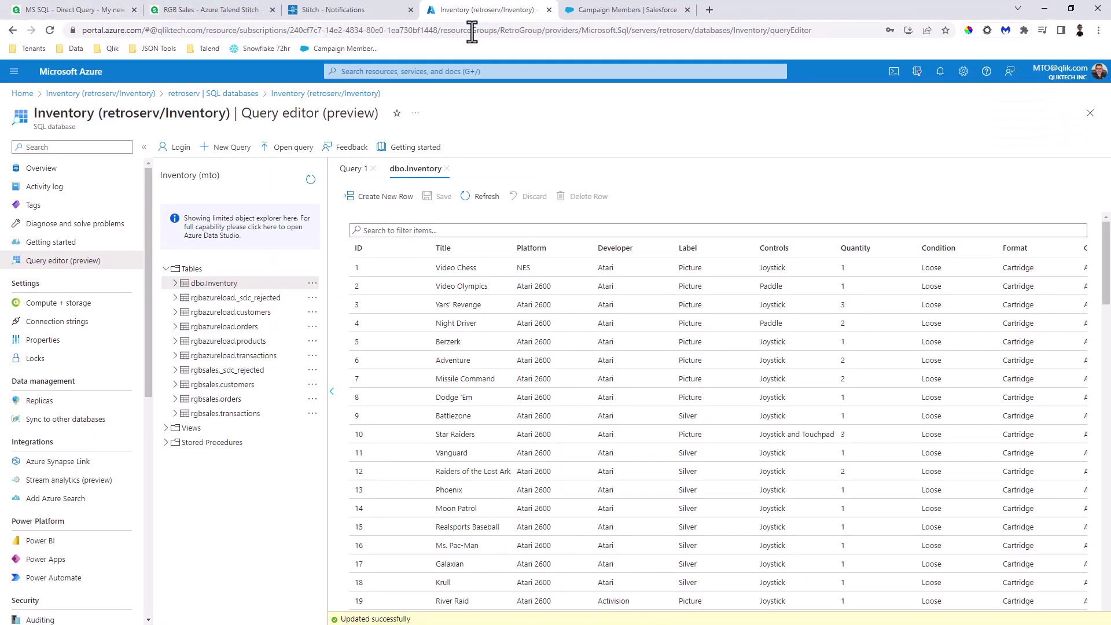
{"action": "left_click", "coordinate": [50, 31]}
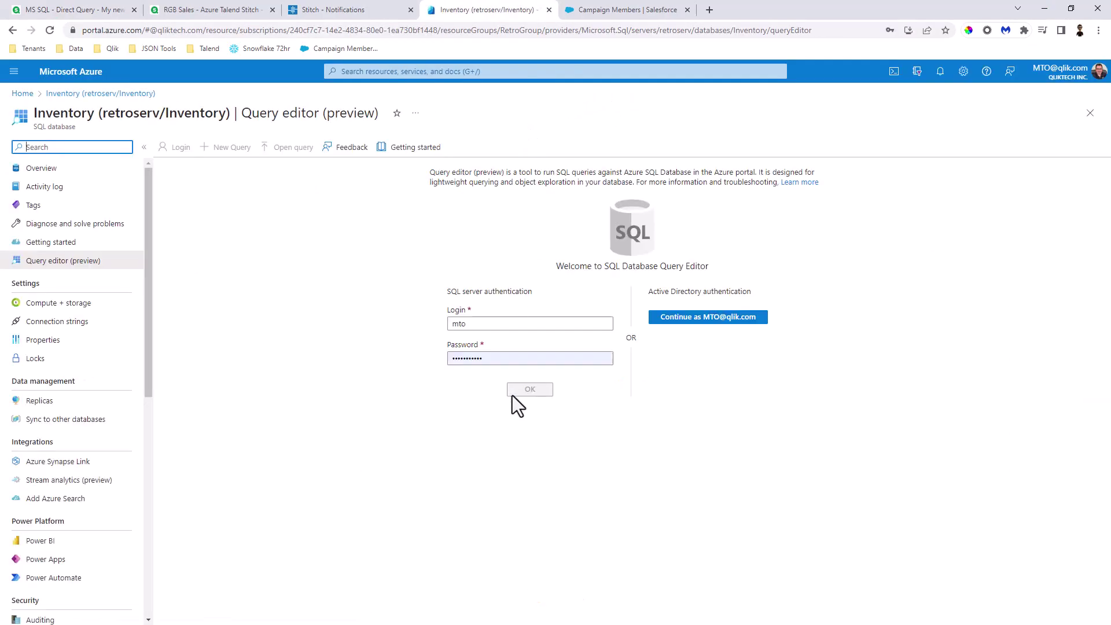
{"action": "left_click", "coordinate": [514, 393]}
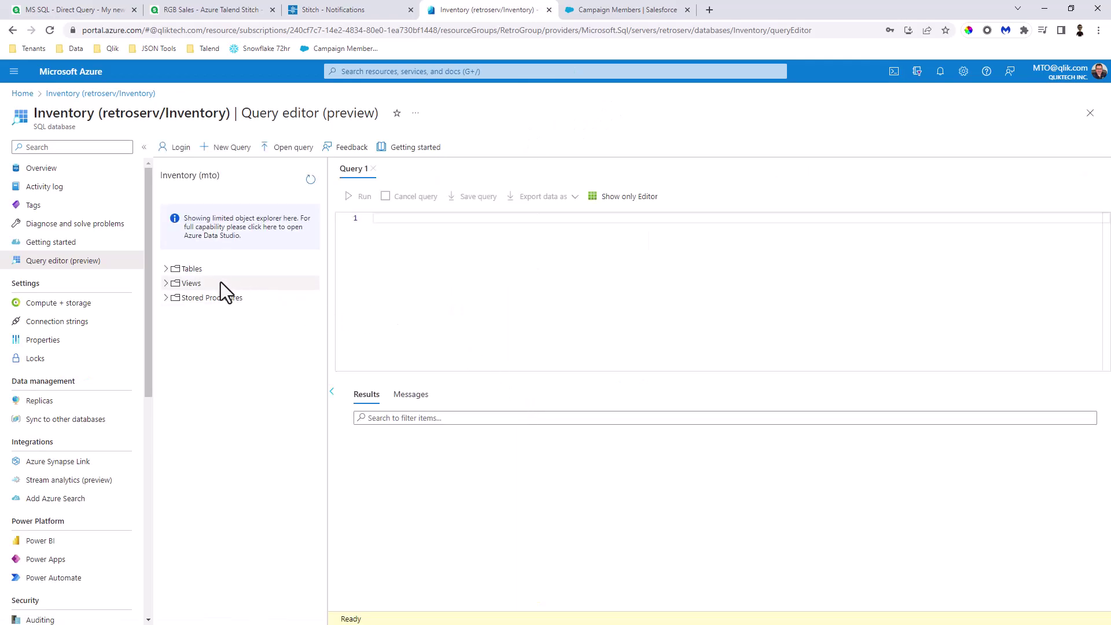
{"action": "left_click", "coordinate": [166, 268]}
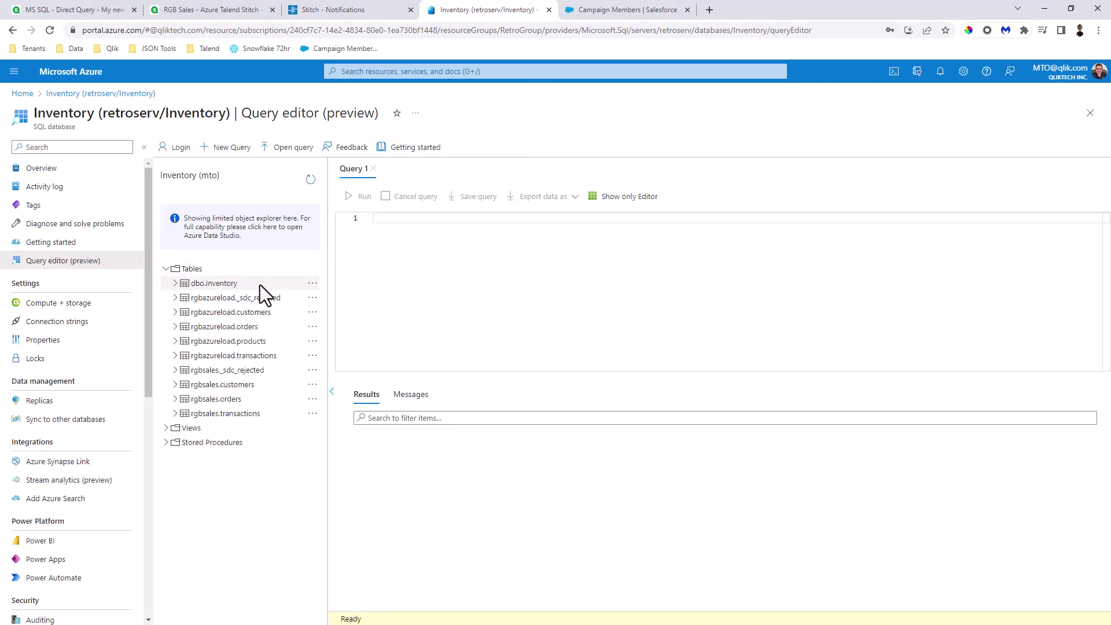
{"action": "left_click", "coordinate": [312, 283]}
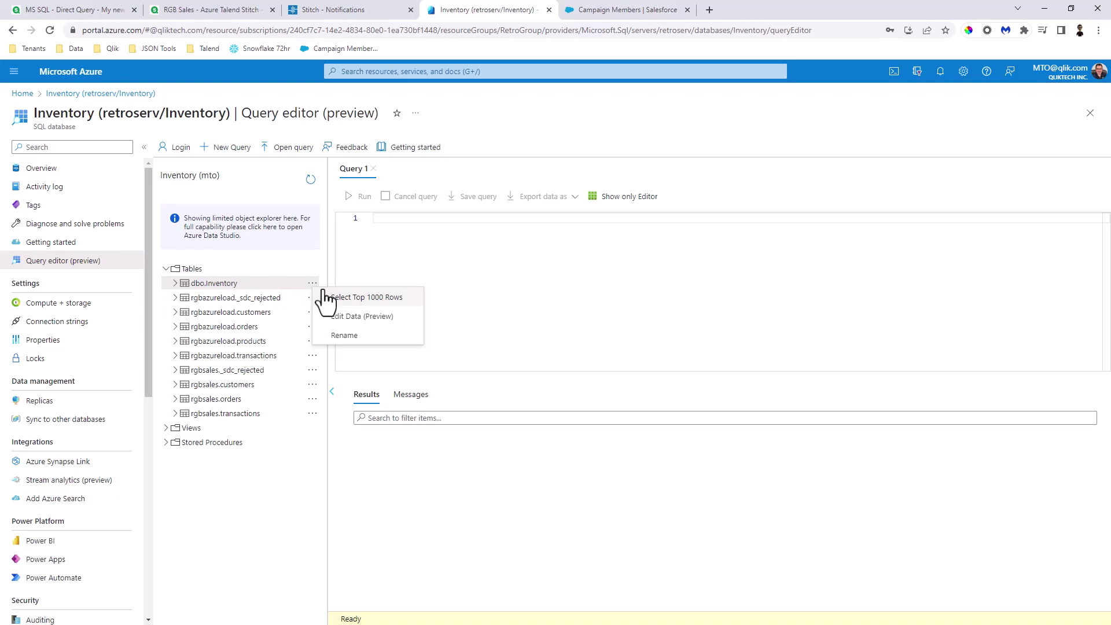
{"action": "left_click", "coordinate": [353, 316]}
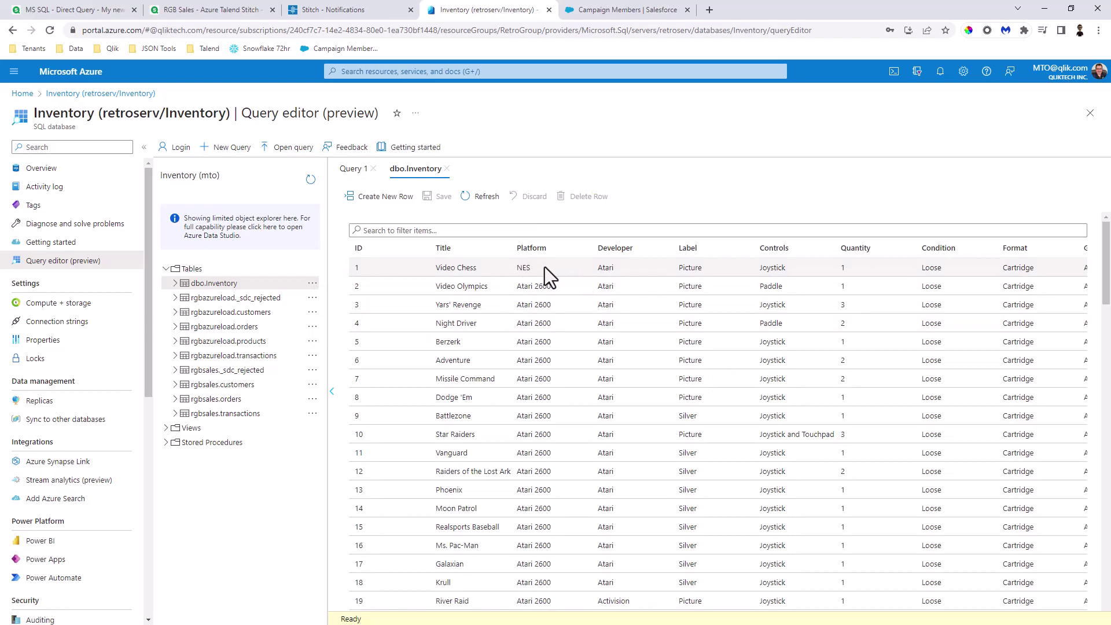
Change row 1's Platform from NES to 'Mikes Platform' and save the row.
{"action": "left_click", "coordinate": [544, 266]}
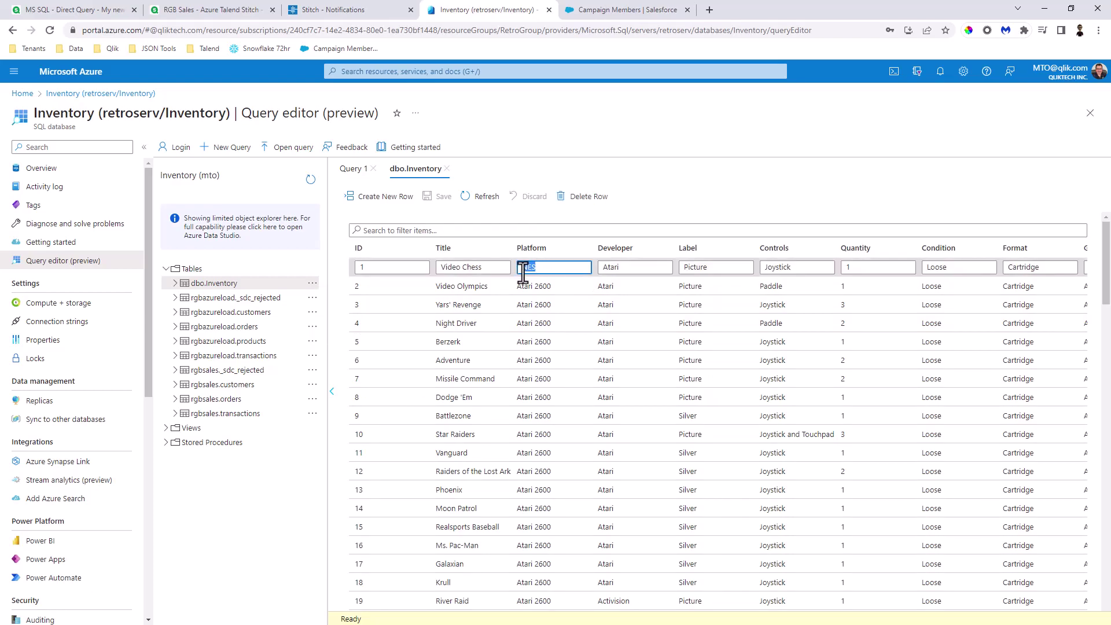
{"action": "type", "text": "Vic"}
{"action": "key", "text": "BackSpace"}
{"action": "key", "text": "BackSpace"}
{"action": "type", "text": "kes Platform"}
{"action": "left_click", "coordinate": [442, 198]}
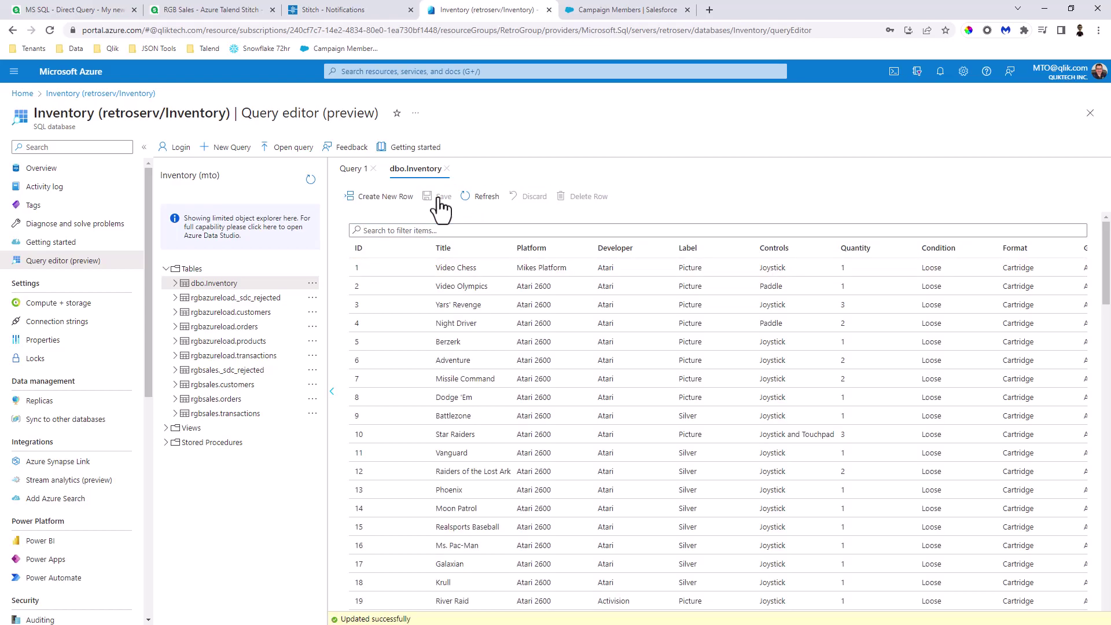
Filter Type to Accessory and Game, then find Mikes Platform in the Platform list.
{"action": "left_click", "coordinate": [91, 11]}
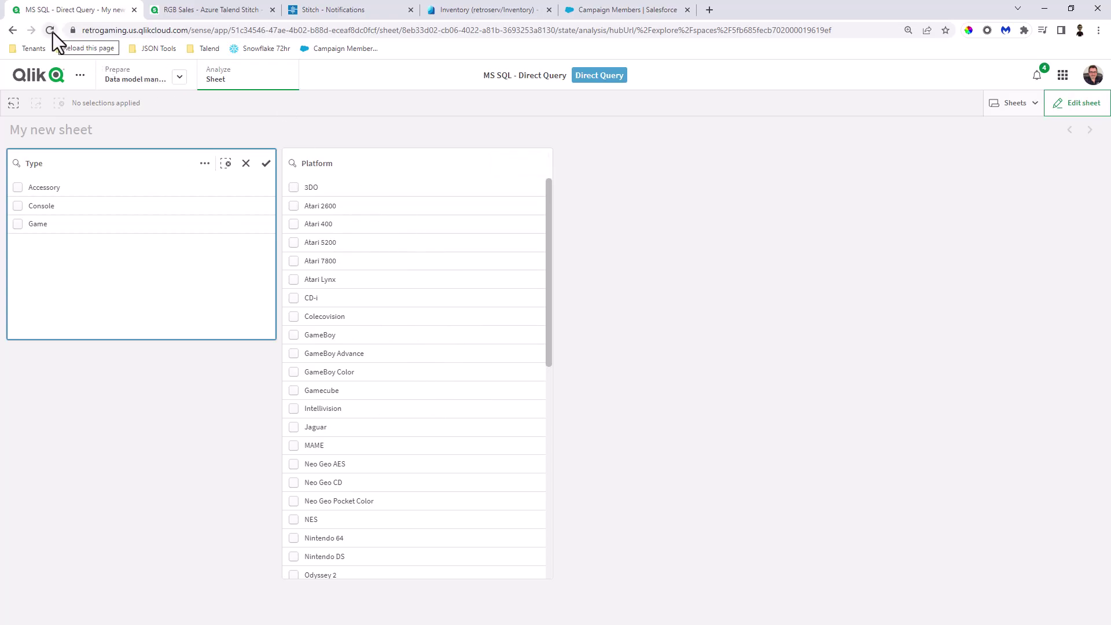
{"action": "left_click", "coordinate": [18, 190]}
{"action": "left_click", "coordinate": [18, 191]}
{"action": "left_click", "coordinate": [18, 207]}
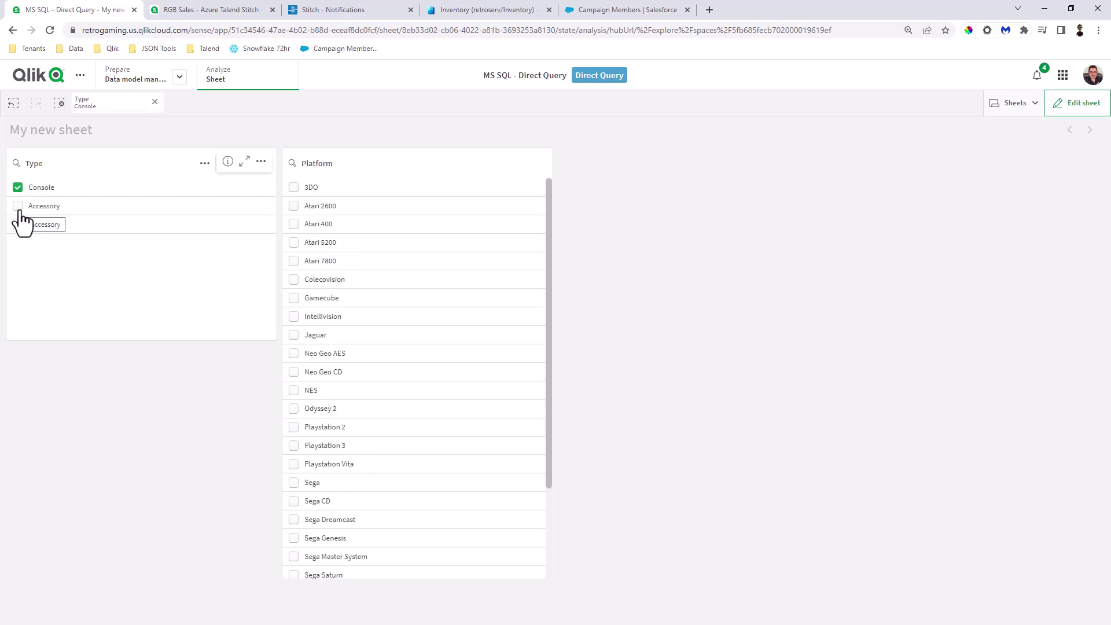
{"action": "scroll", "coordinate": [369, 384], "scroll_direction": "down", "scroll_amount": 3}
{"action": "scroll", "coordinate": [369, 383], "scroll_direction": "up", "scroll_amount": 2}
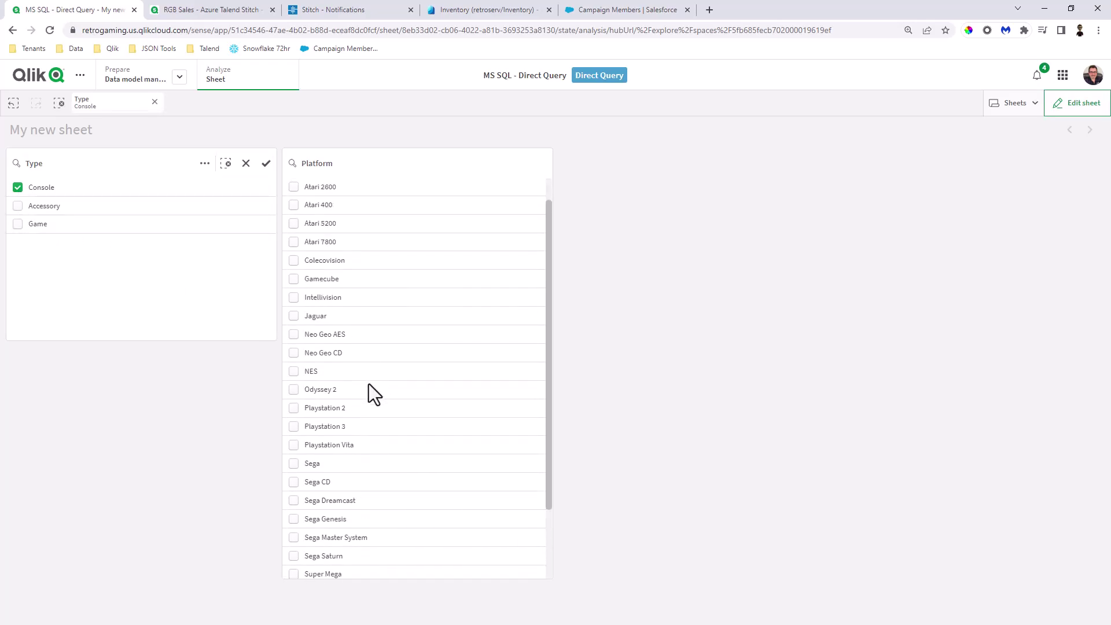
{"action": "scroll", "coordinate": [369, 385], "scroll_direction": "down", "scroll_amount": 3}
{"action": "scroll", "coordinate": [370, 385], "scroll_direction": "up", "scroll_amount": 3}
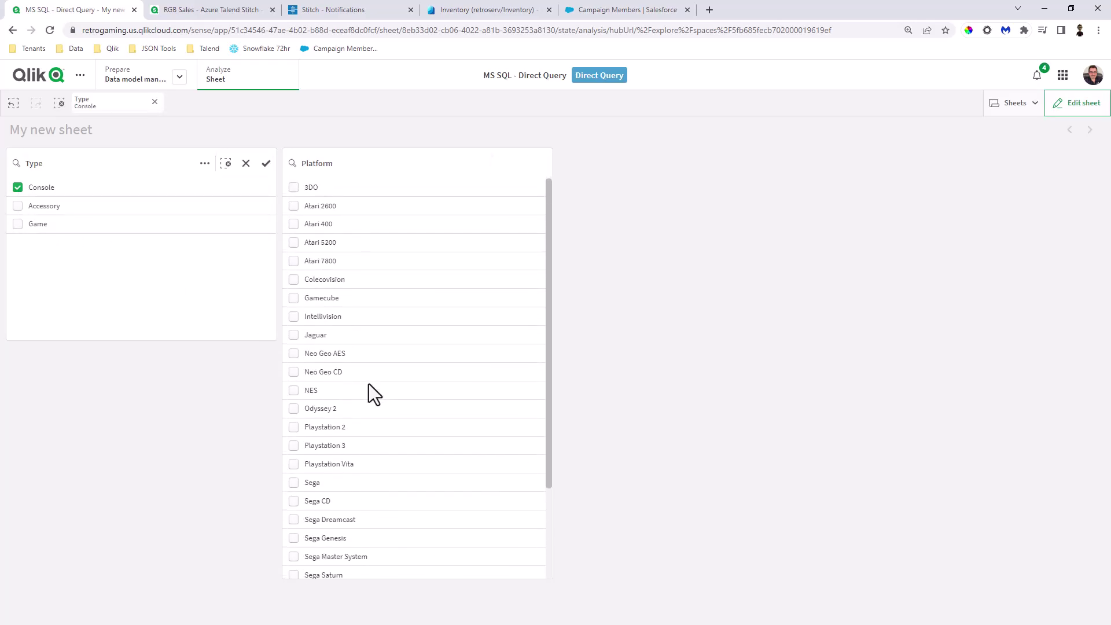
{"action": "left_click", "coordinate": [32, 224]}
{"action": "left_click", "coordinate": [26, 194]}
{"action": "left_click", "coordinate": [24, 203]}
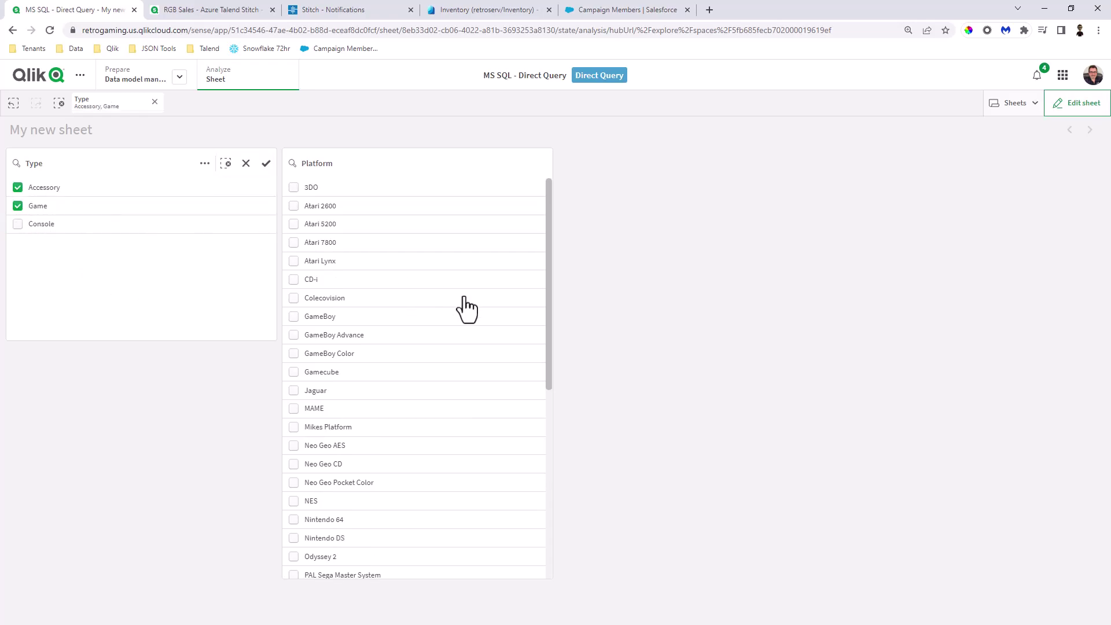
{"action": "scroll", "coordinate": [434, 341], "scroll_direction": "down", "scroll_amount": 1}
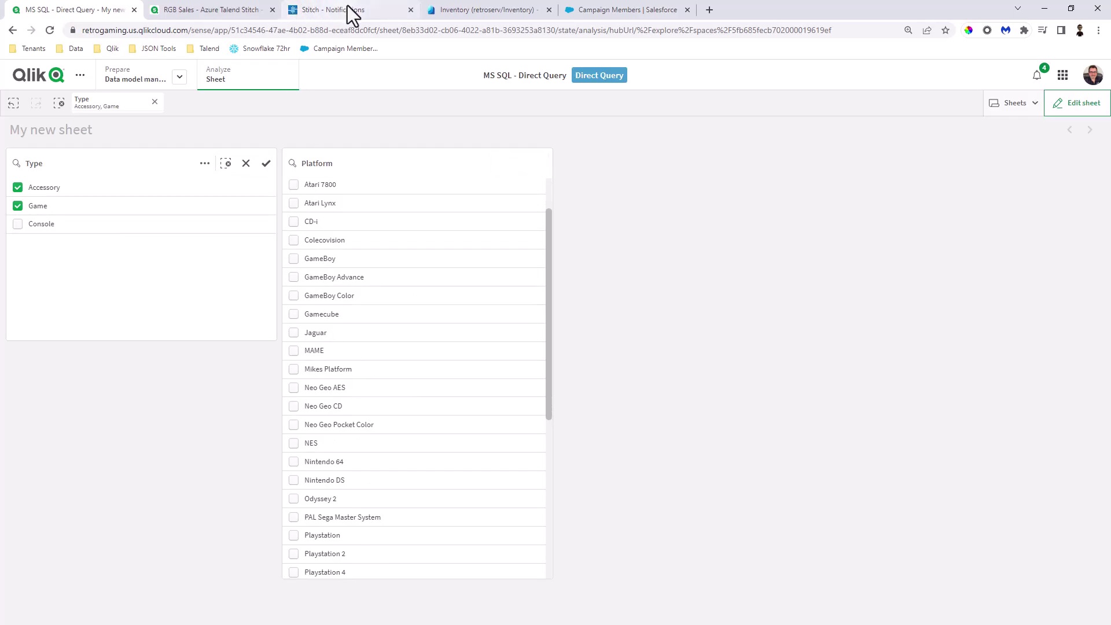
Replace row 1's Platform 'Mikes Platform' with 'Atari 2600' and save.
{"action": "left_click", "coordinate": [491, 17]}
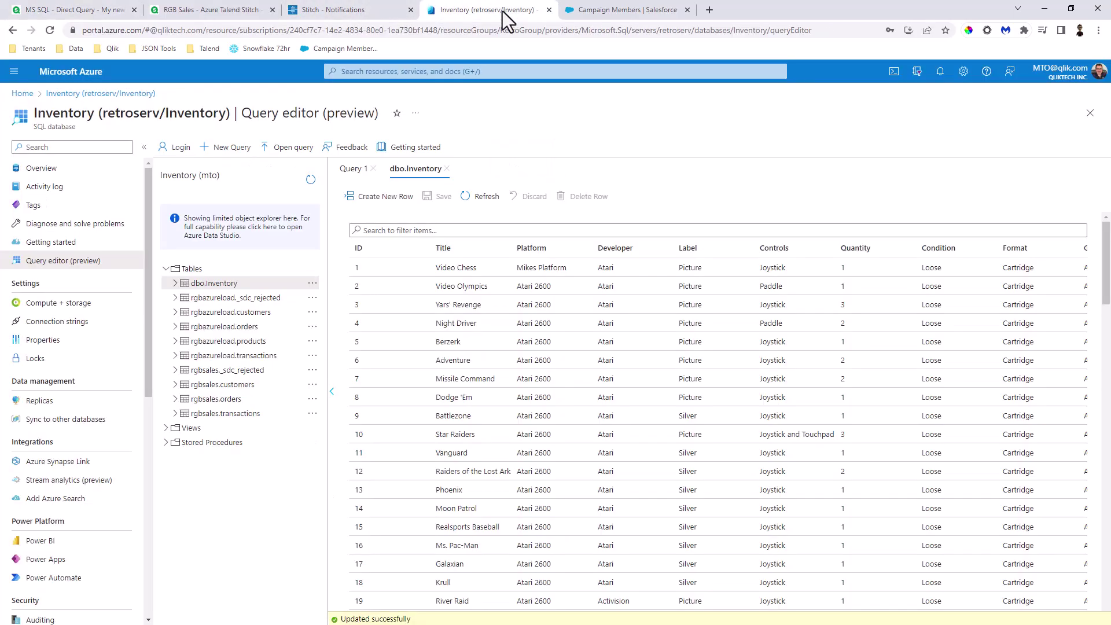
{"action": "left_click", "coordinate": [537, 273]}
{"action": "left_click_drag", "start_coordinate": [571, 270], "coordinate": [499, 270]}
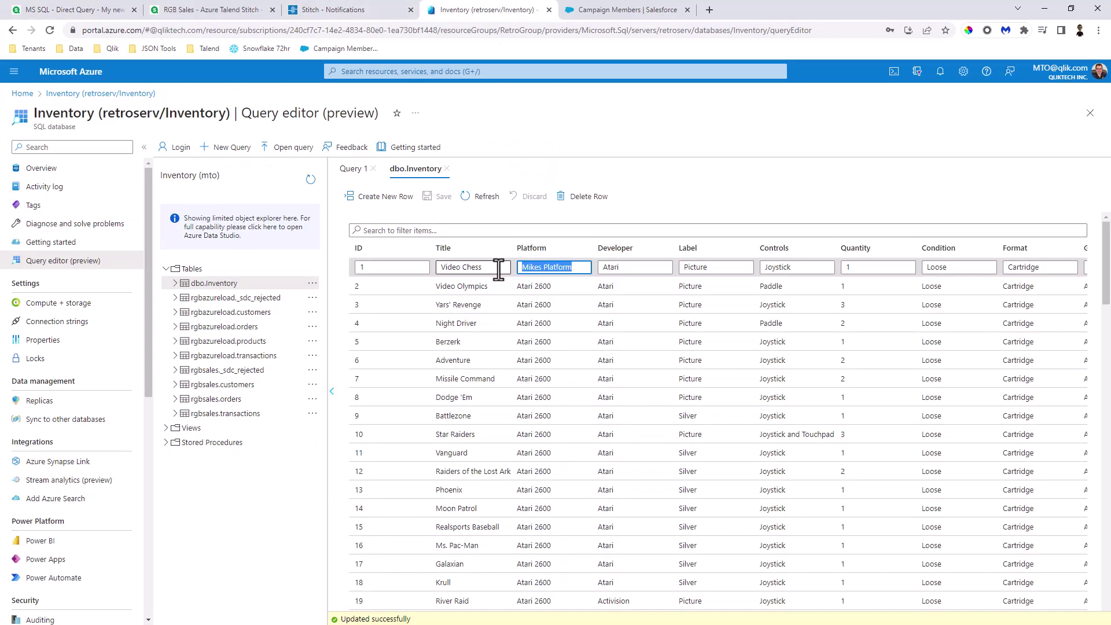
{"action": "type", "text": "Atari 2600"}
{"action": "left_click", "coordinate": [445, 198]}
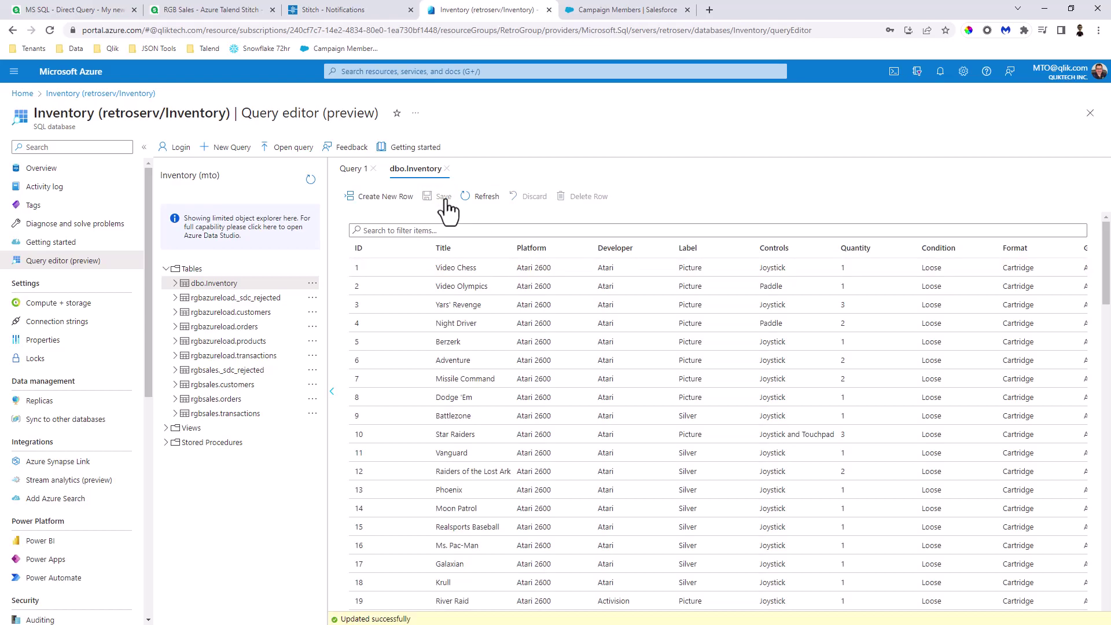
Clear the Type selections and scroll the Platform list to confirm Mikes Platform is gone.
{"action": "left_click", "coordinate": [95, 13]}
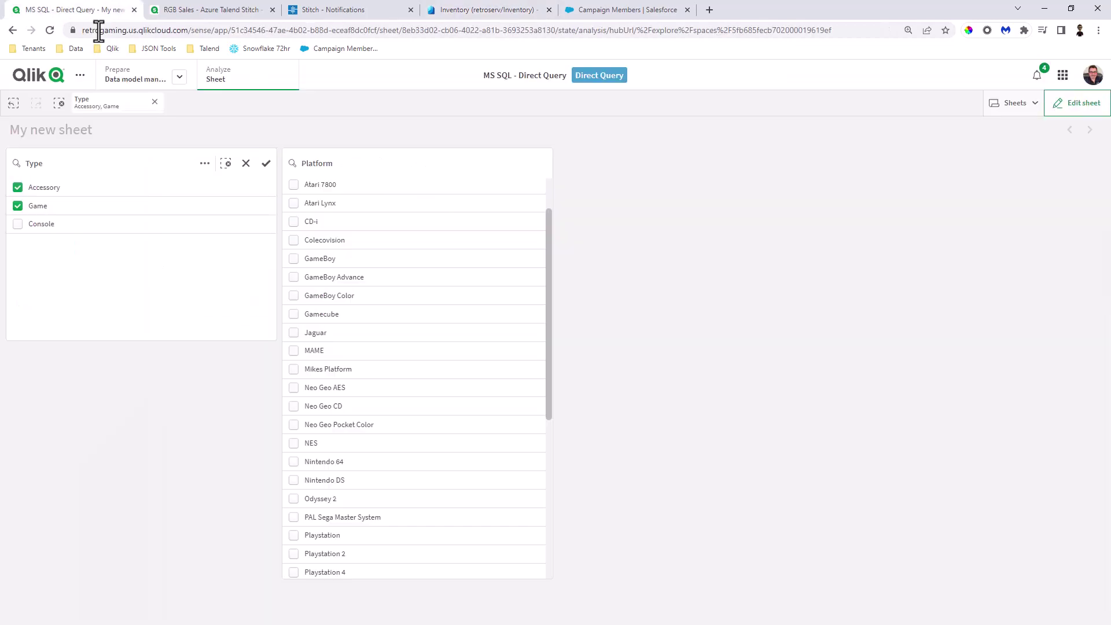
{"action": "left_click", "coordinate": [154, 102]}
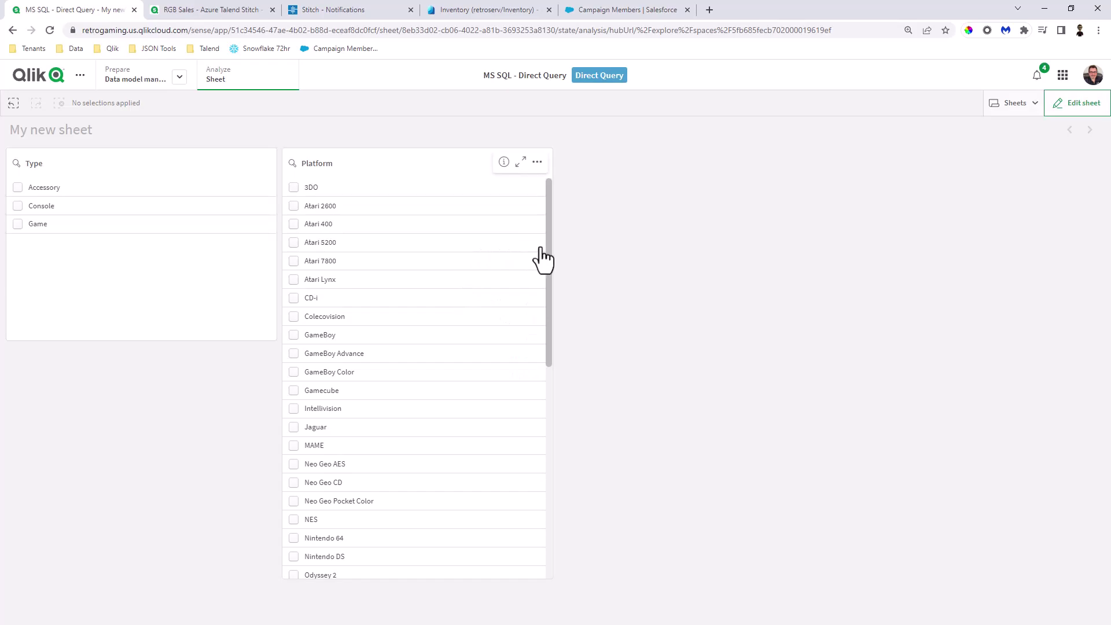
{"action": "left_click_drag", "start_coordinate": [550, 241], "coordinate": [549, 434]}
{"action": "left_click_drag", "start_coordinate": [546, 315], "coordinate": [547, 232]}
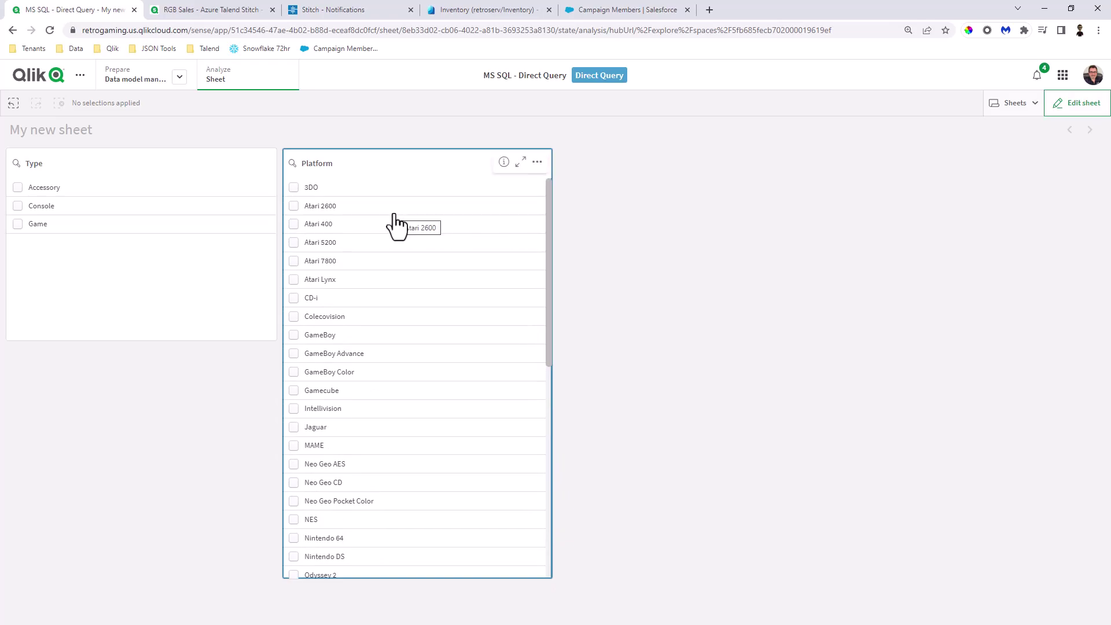